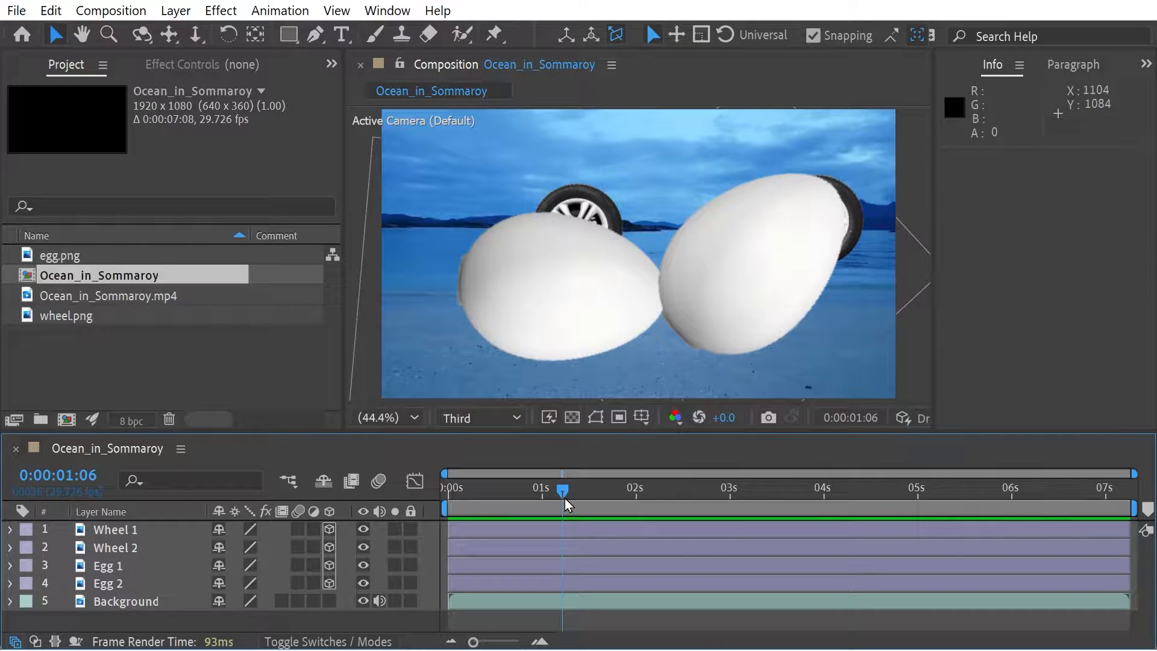
Step: Add a new two-node camera named Camera 1 to the composition using the 35mm preset
{"action": "left_click", "coordinate": [175, 11]}
{"action": "left_click", "coordinate": [530, 107]}
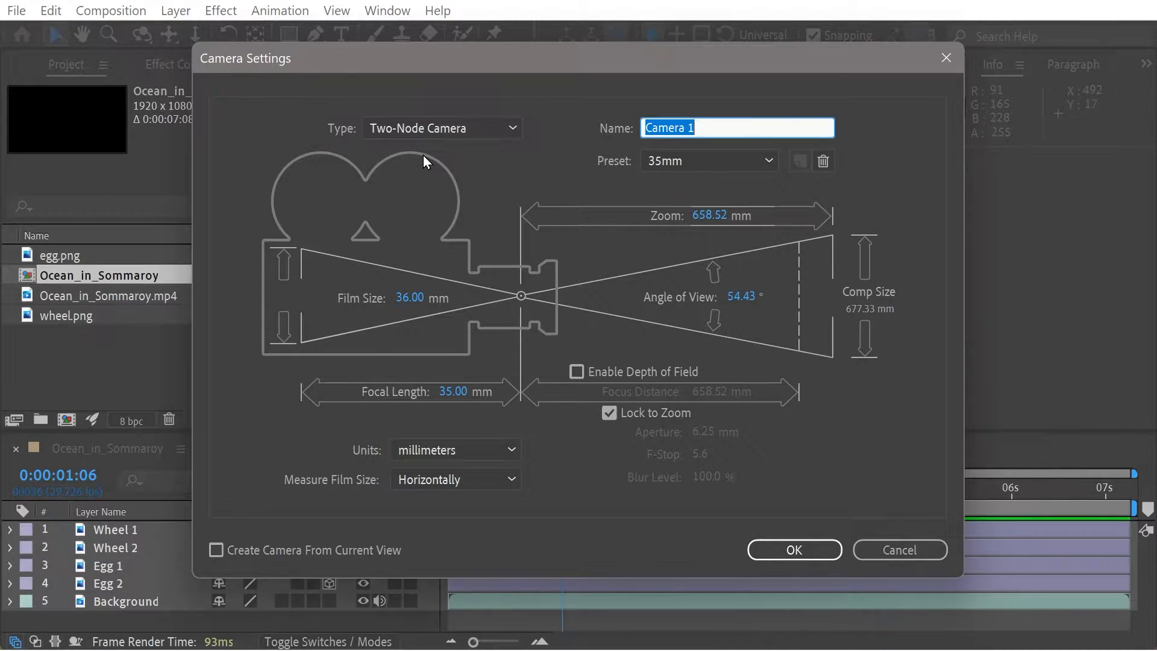
{"action": "left_click", "coordinate": [724, 155]}
{"action": "left_click", "coordinate": [725, 157]}
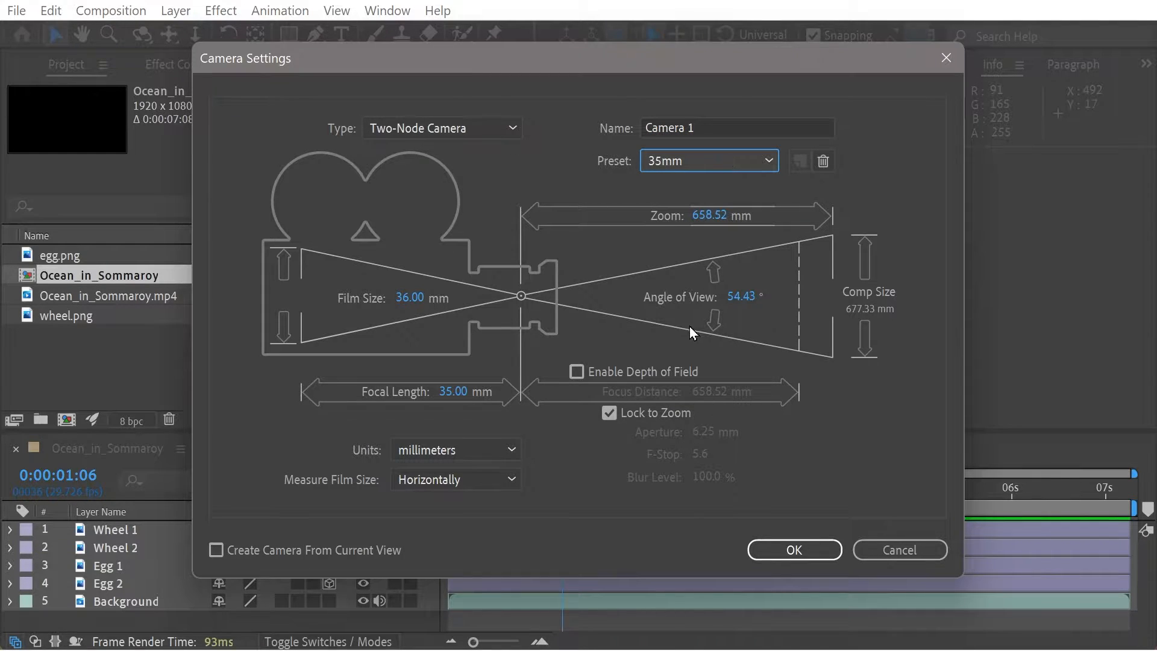
{"action": "left_click", "coordinate": [792, 547]}
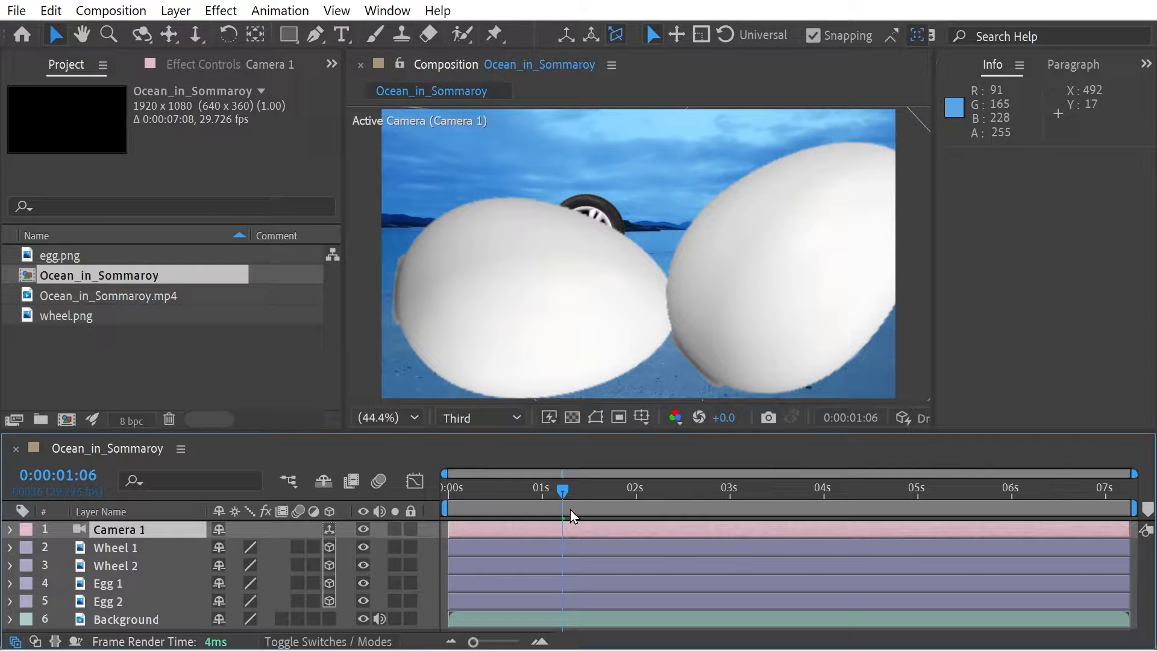
Step: Trim the end of the Camera 1 layer back to 0:00:01:00
{"action": "left_click_drag", "start_coordinate": [1128, 529], "coordinate": [897, 529]}
{"action": "left_click_drag", "start_coordinate": [828, 509], "coordinate": [540, 489]}
{"action": "left_click_drag", "start_coordinate": [564, 526], "coordinate": [544, 492]}
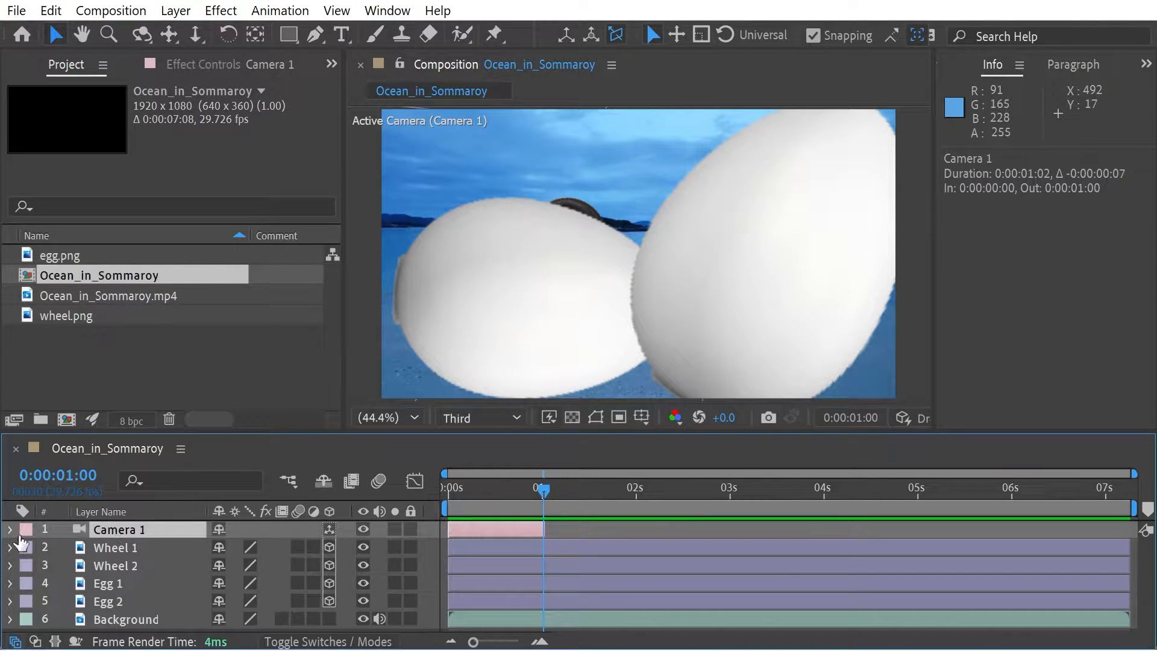
Step: Keyframe Camera 1's Position at the start of the composition and adjust its Z position
{"action": "key", "text": "p"}
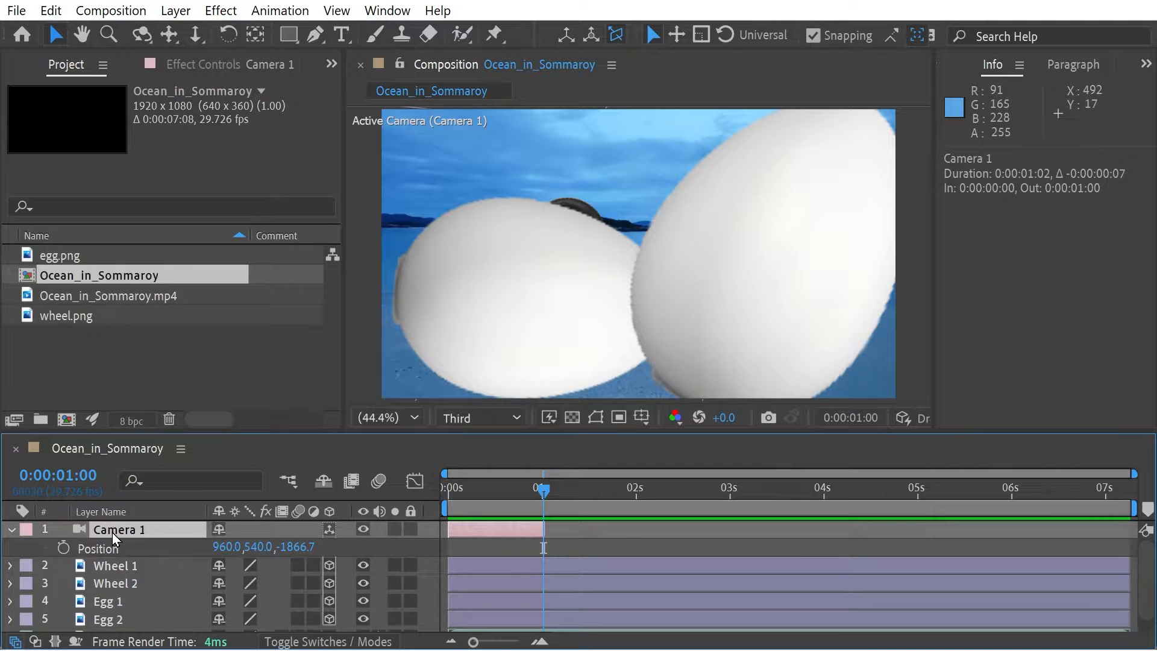
{"action": "key", "text": "shift+a"}
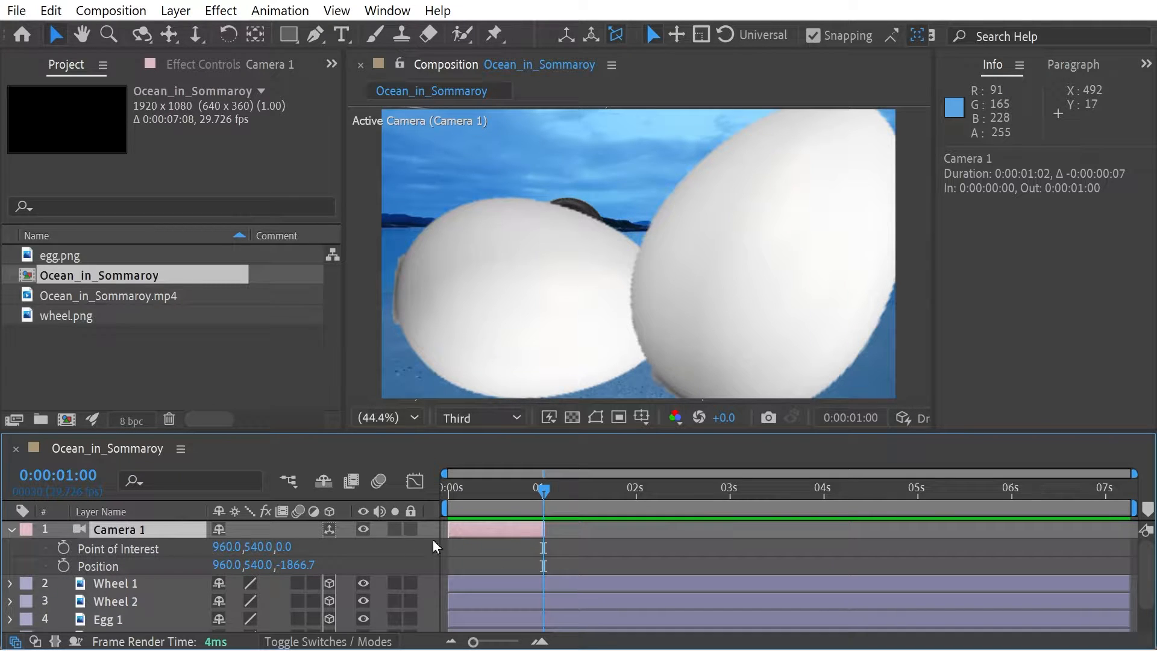
{"action": "key", "text": "Home"}
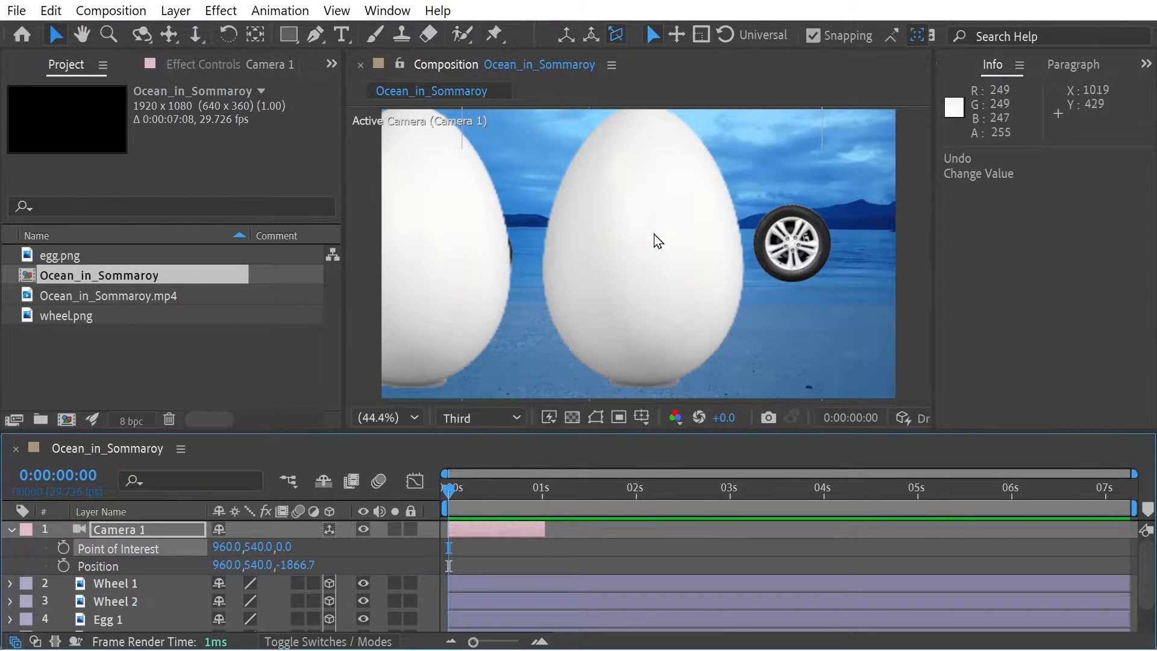
{"action": "left_click", "coordinate": [65, 565]}
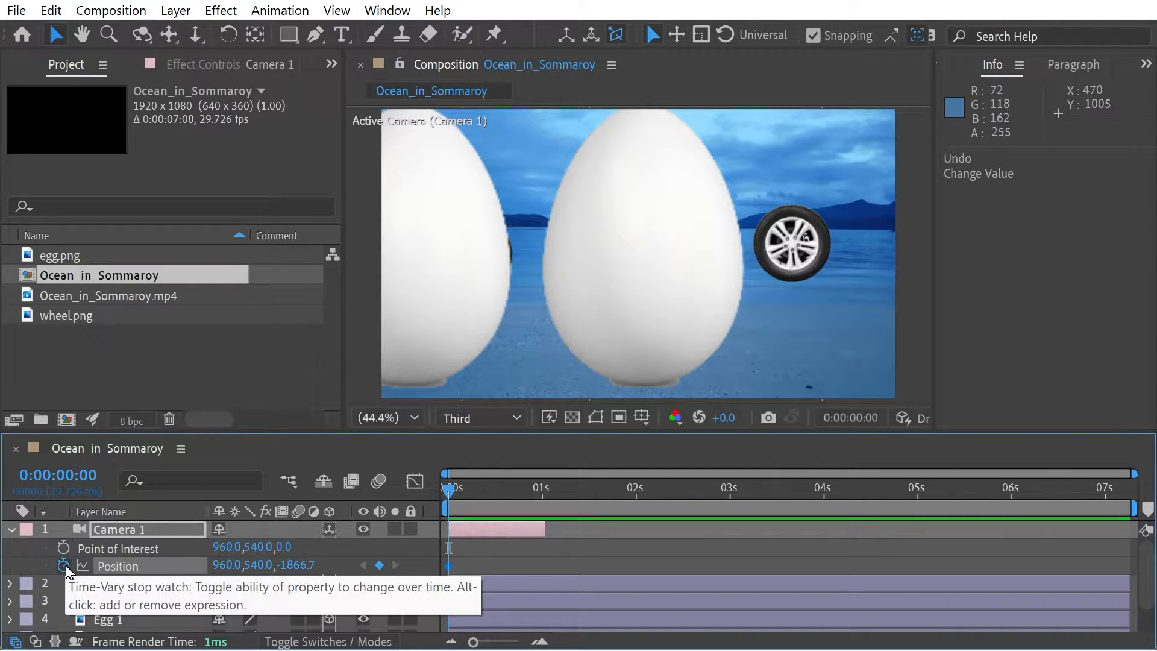
{"action": "left_click_drag", "start_coordinate": [309, 571], "coordinate": [562, 607]}
{"action": "left_click_drag", "start_coordinate": [453, 489], "coordinate": [562, 541]}
{"action": "left_click", "coordinate": [10, 528]}
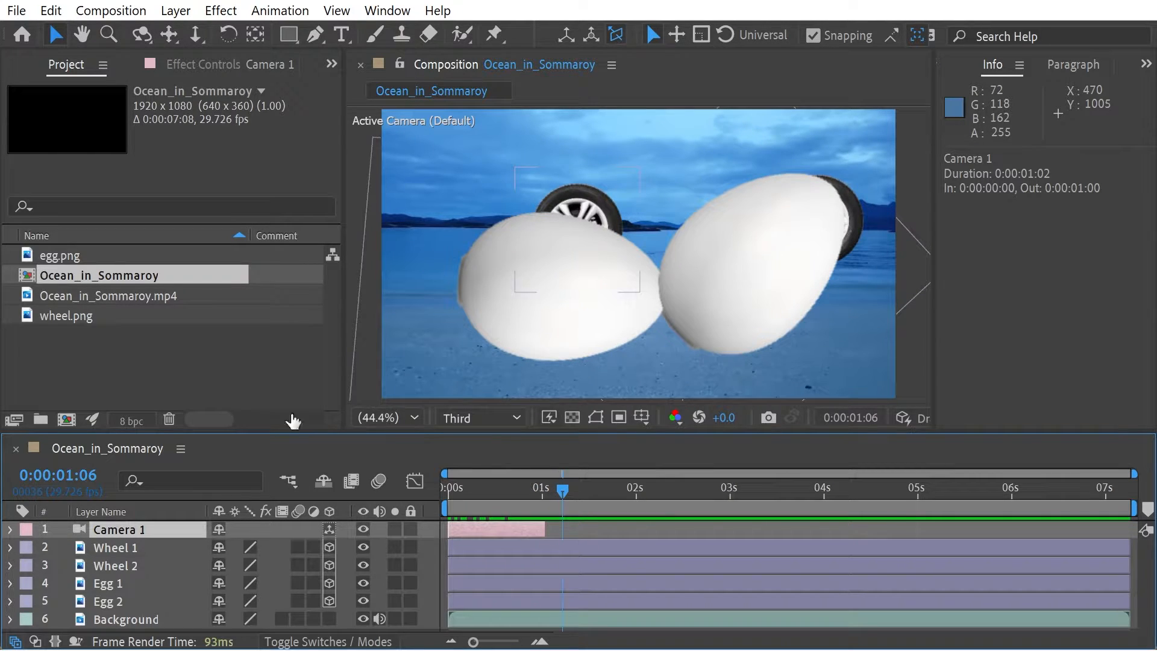
Step: Add a two-node 35mm camera named Camera 2 and trim its start to 0:00:01:01, where Camera 1 ends
{"action": "left_click", "coordinate": [176, 10]}
{"action": "mouse_move", "coordinate": [192, 33]}
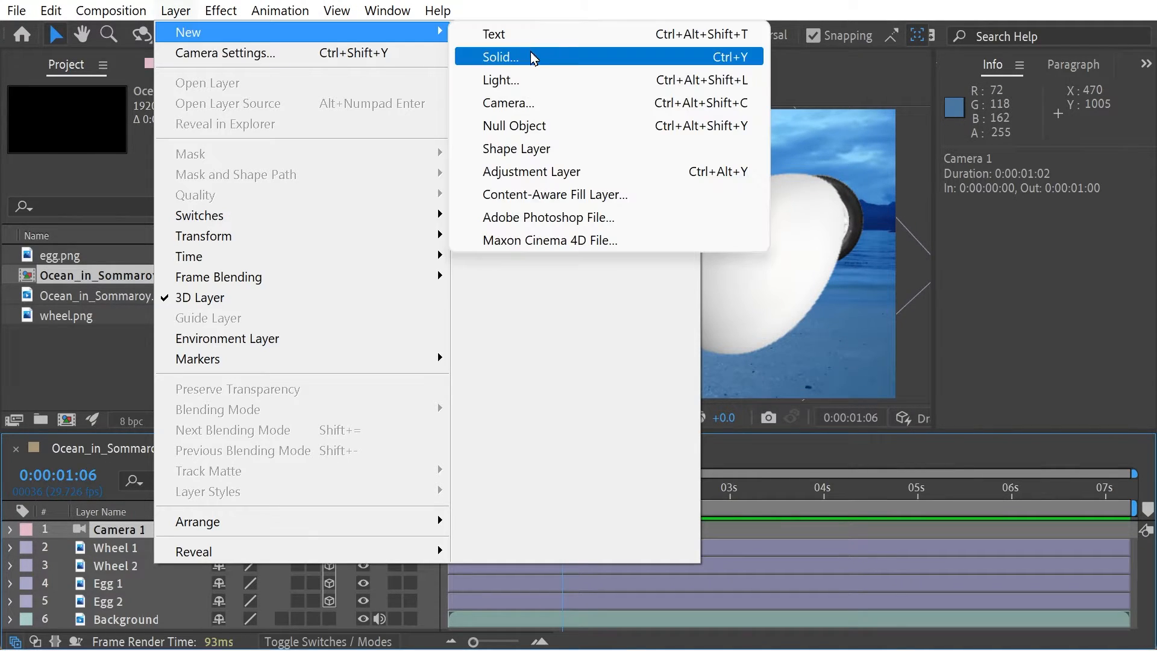
{"action": "left_click", "coordinate": [506, 103]}
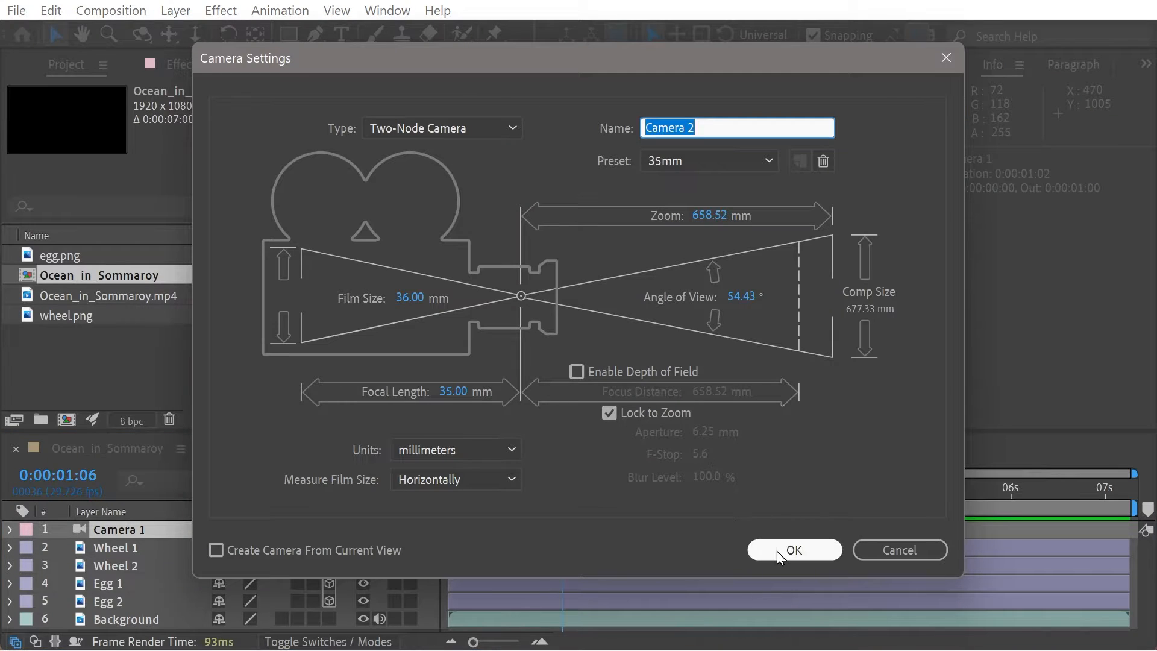
{"action": "left_click", "coordinate": [781, 552]}
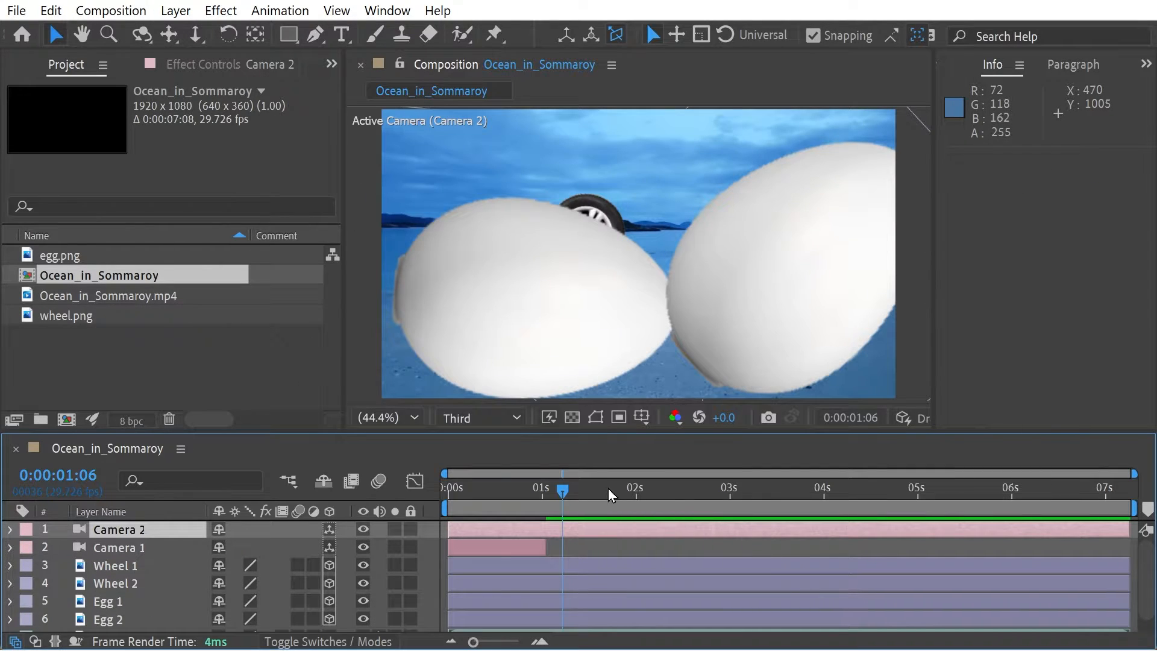
{"action": "left_click_drag", "start_coordinate": [452, 528], "coordinate": [538, 542]}
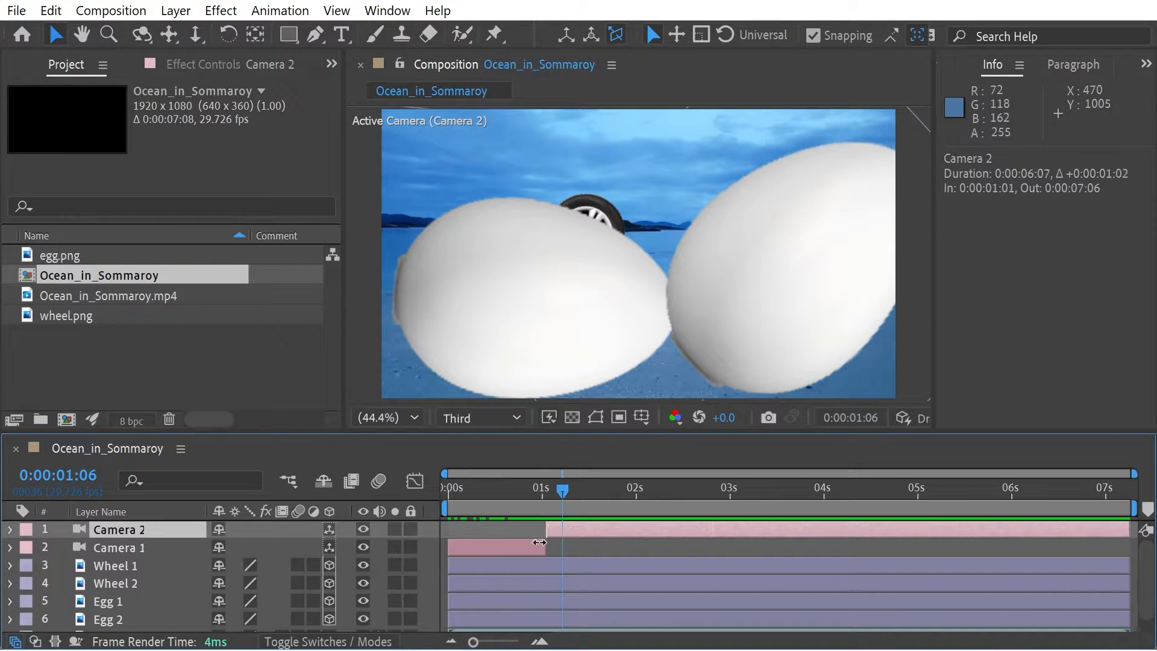
{"action": "left_click_drag", "start_coordinate": [557, 500], "coordinate": [550, 499]}
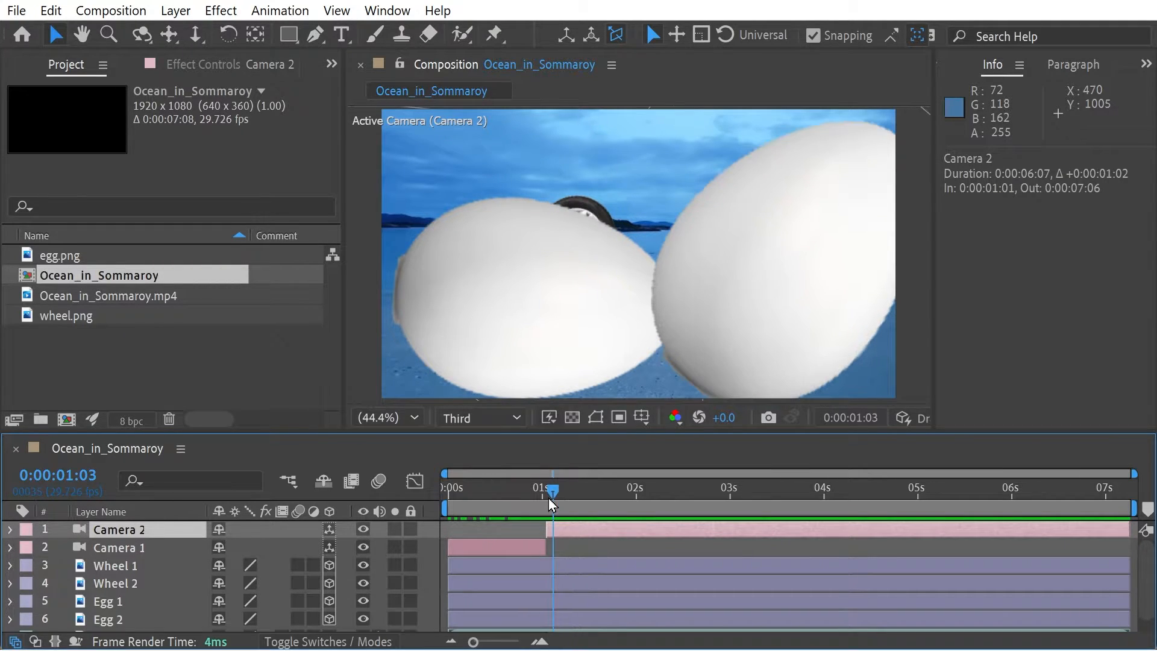
Step: Copy the Wheel 2 layer's Position keyframe at 0:00:03:12
{"action": "key", "text": "p"}
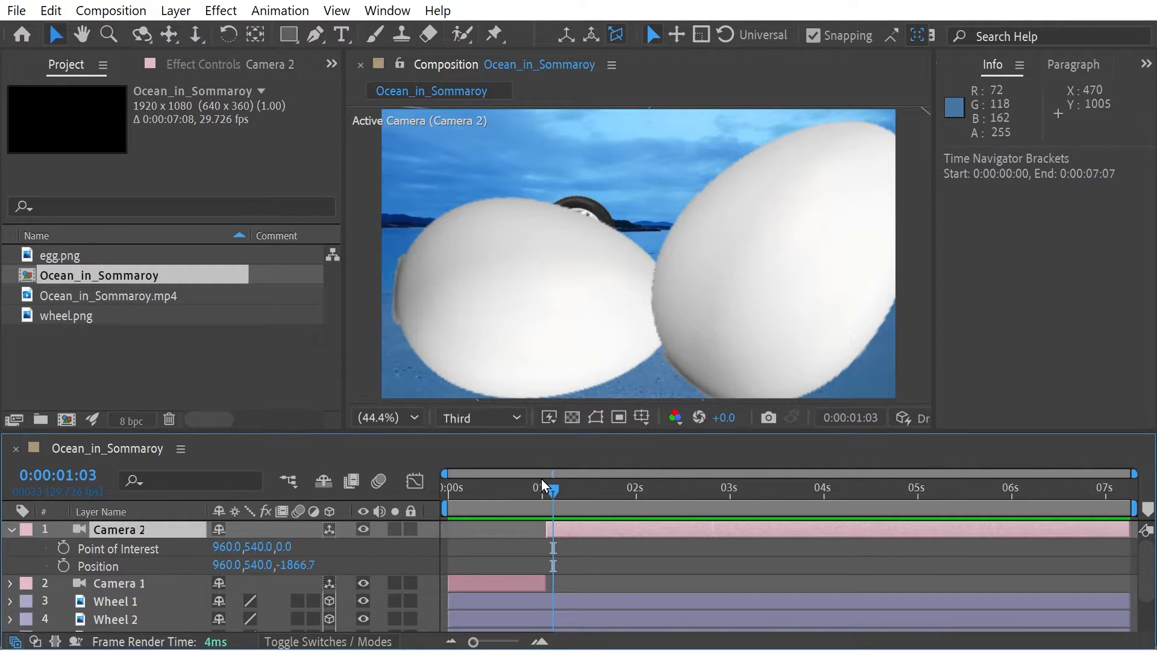
{"action": "left_click", "coordinate": [11, 620]}
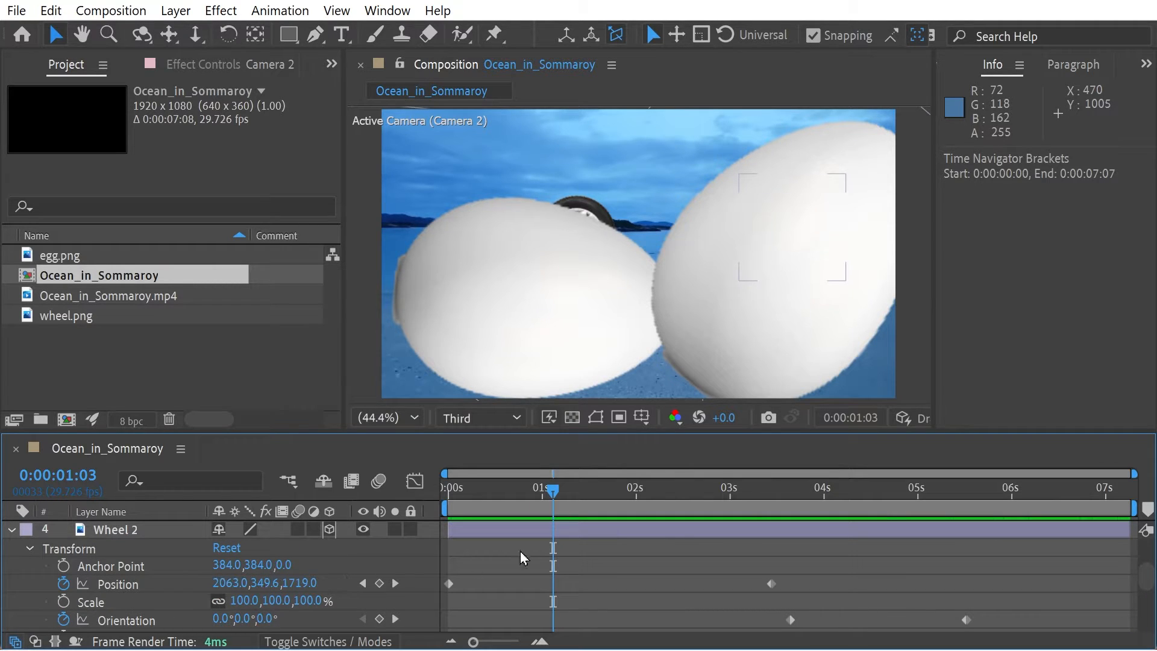
{"action": "left_click_drag", "start_coordinate": [900, 509], "coordinate": [776, 498]}
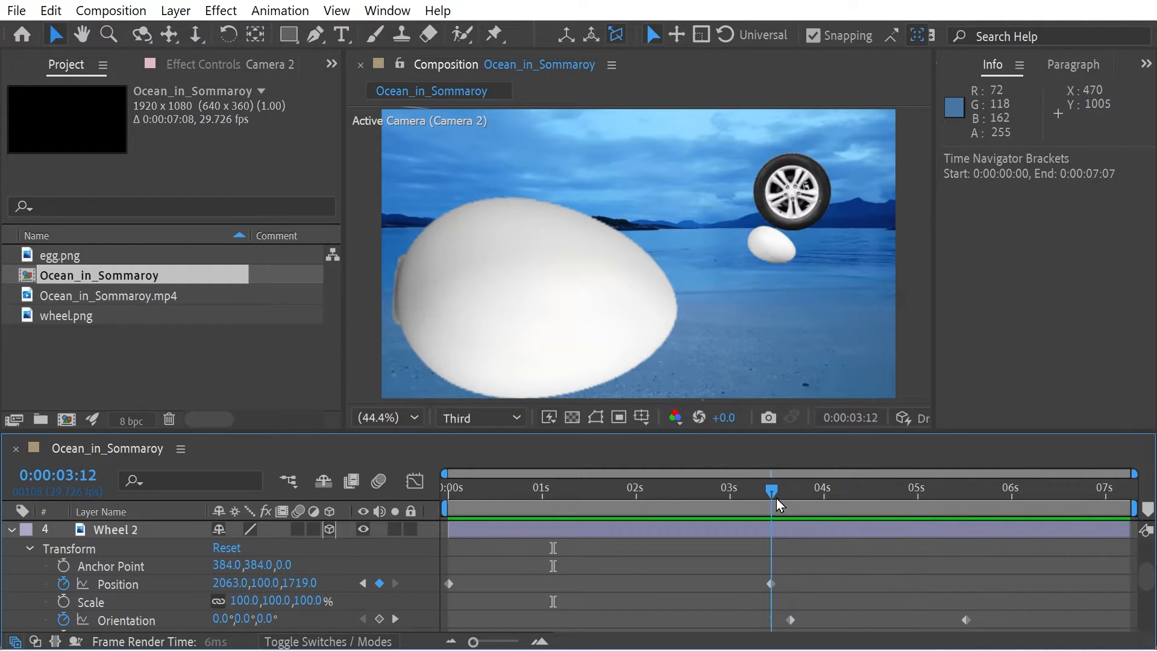
{"action": "left_click", "coordinate": [774, 585]}
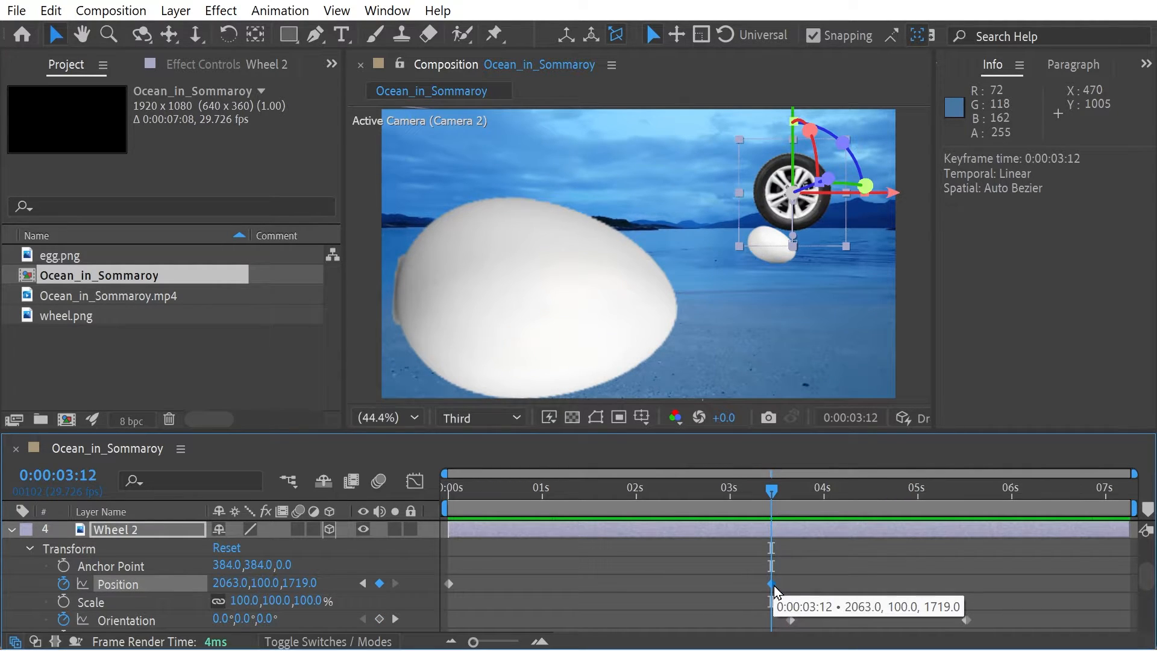
{"action": "key", "text": "ctrl+c"}
Step: Keyframe Camera 2's Point of Interest at 0:00:01:01 and paste the copied Wheel 2 position into it
{"action": "scroll", "coordinate": [354, 623], "scroll_direction": "up", "scroll_amount": 3}
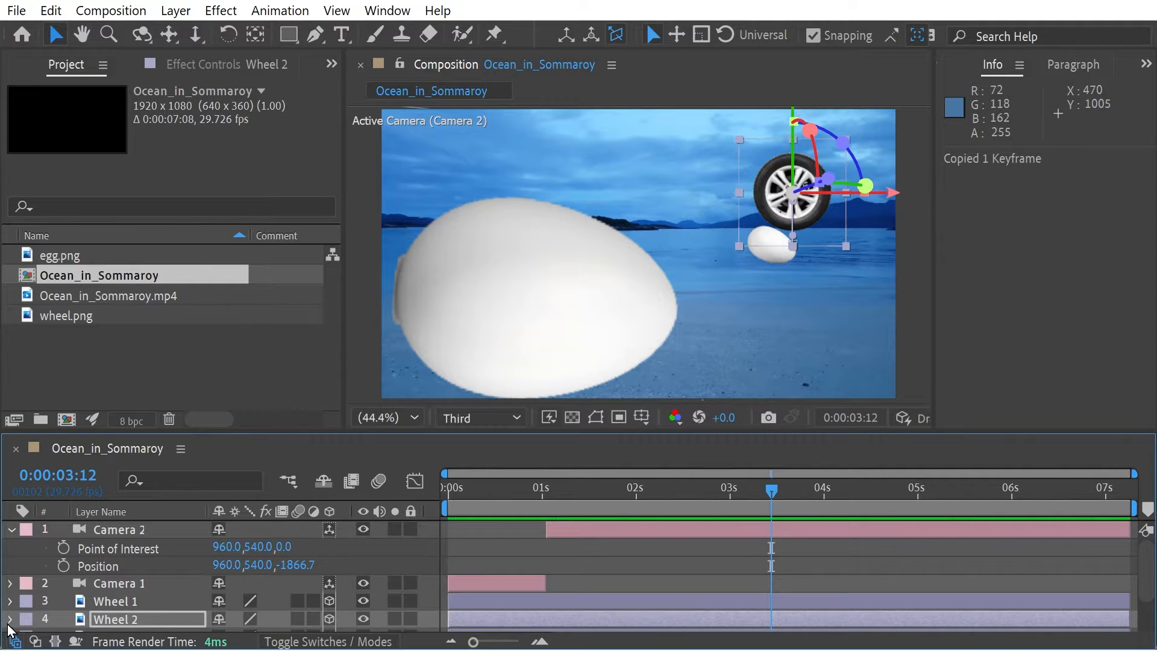
{"action": "scroll", "coordinate": [12, 631], "scroll_direction": "down", "scroll_amount": 3}
{"action": "left_click", "coordinate": [11, 529]}
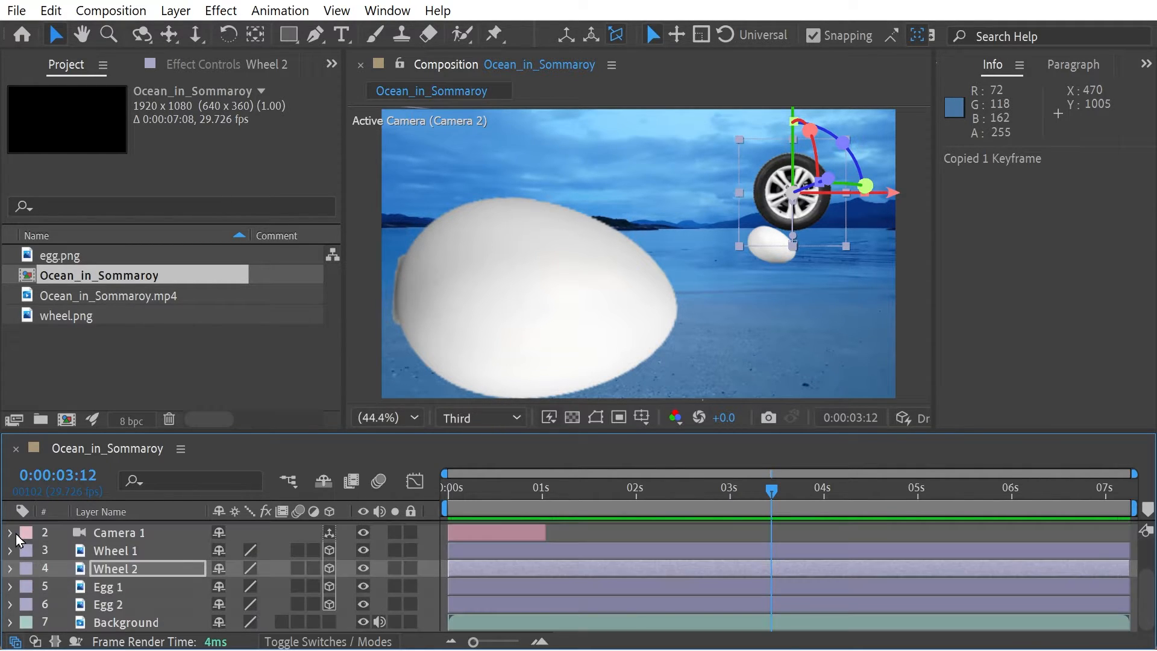
{"action": "scroll", "coordinate": [18, 545], "scroll_direction": "up", "scroll_amount": 3}
{"action": "left_click", "coordinate": [124, 549]}
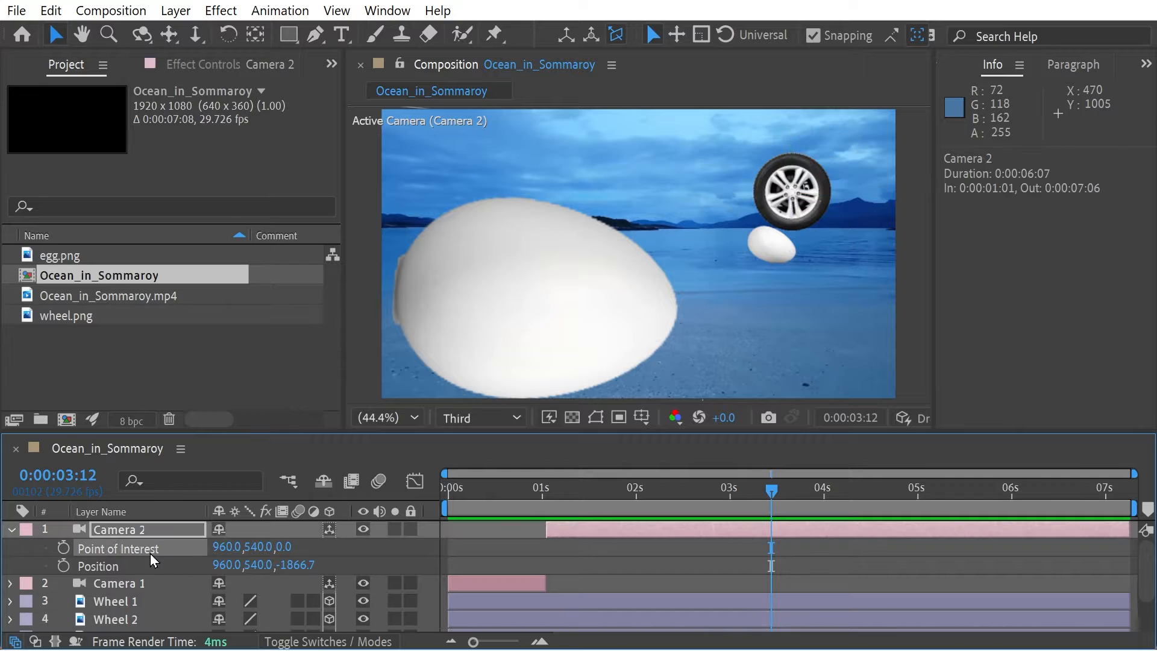
{"action": "left_click_drag", "start_coordinate": [643, 501], "coordinate": [526, 500]}
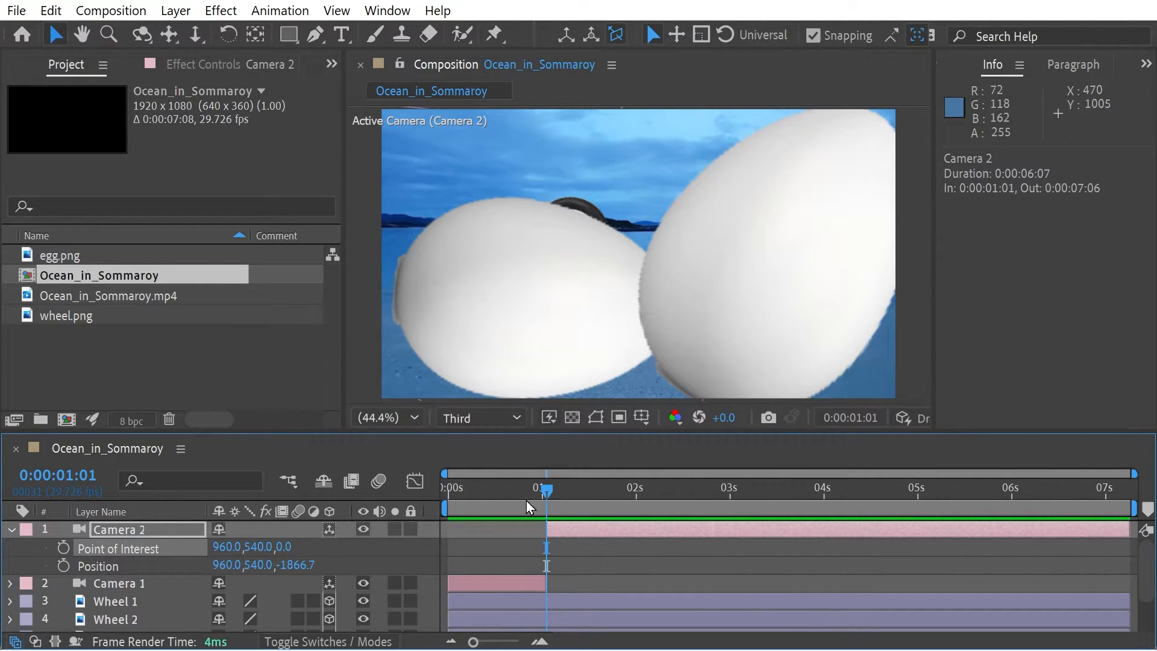
{"action": "left_click", "coordinate": [63, 546]}
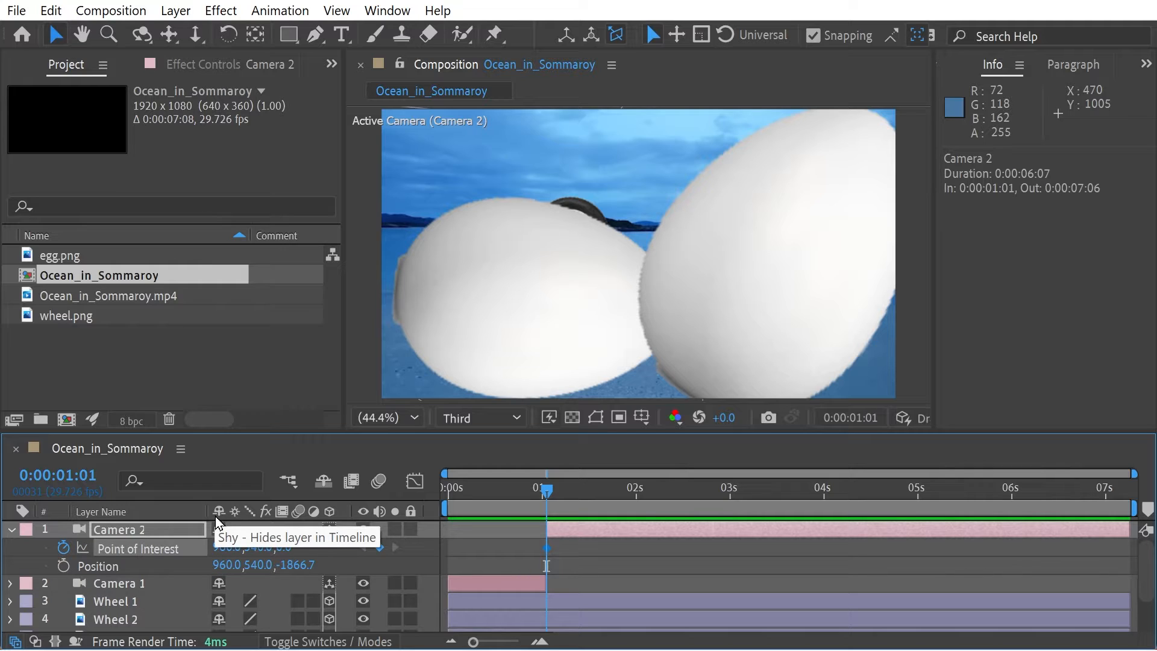
{"action": "key", "text": "ctrl+v"}
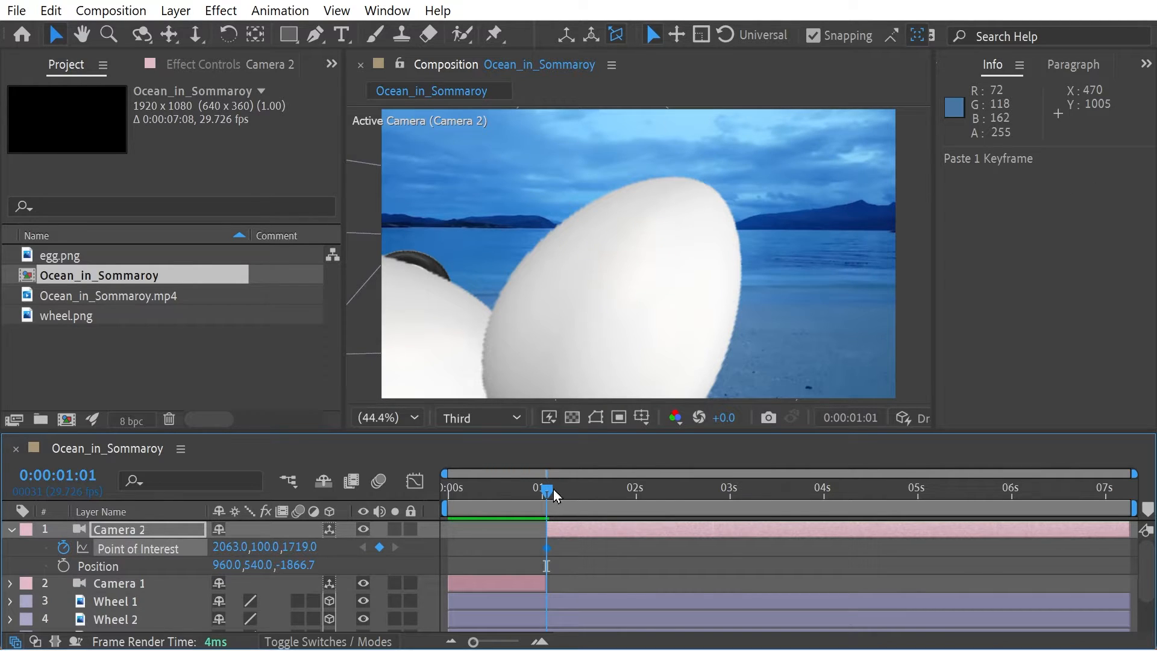
Step: Preview Camera 2's view of the wheels from 0:00:01:01 onward
{"action": "key", "text": "space"}
{"action": "key", "text": "space"}
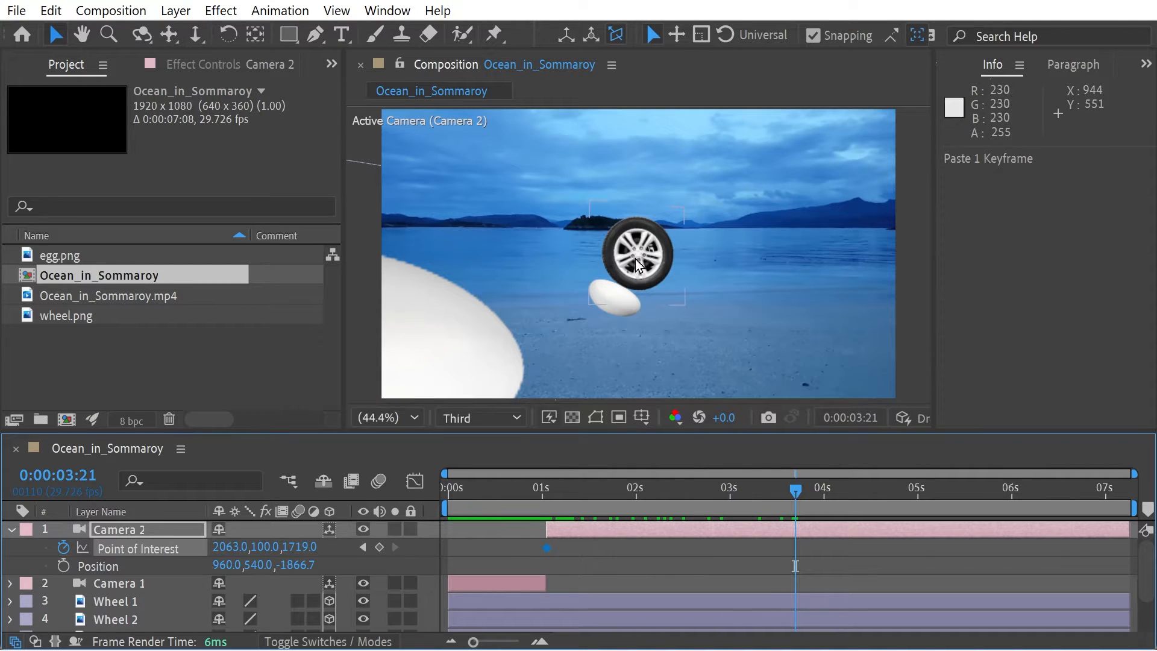
{"action": "left_click_drag", "start_coordinate": [576, 487], "coordinate": [710, 491]}
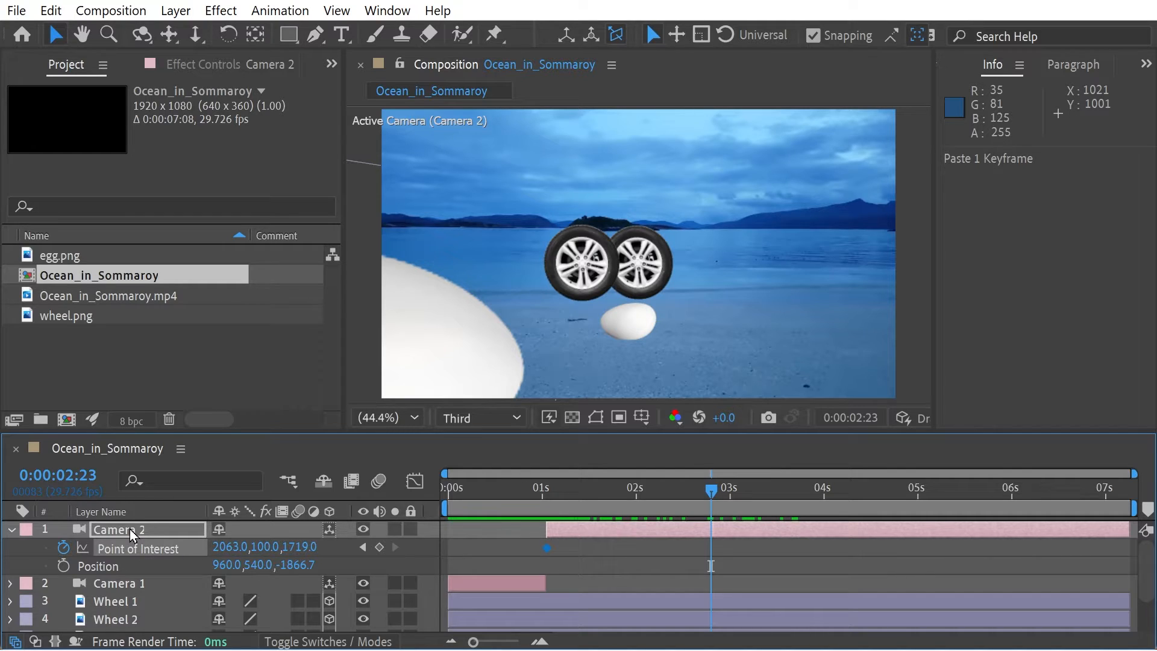
Step: Add keyframes for Camera 2's Position and Orientation at 0:00:01:01
{"action": "key", "text": "shift+r"}
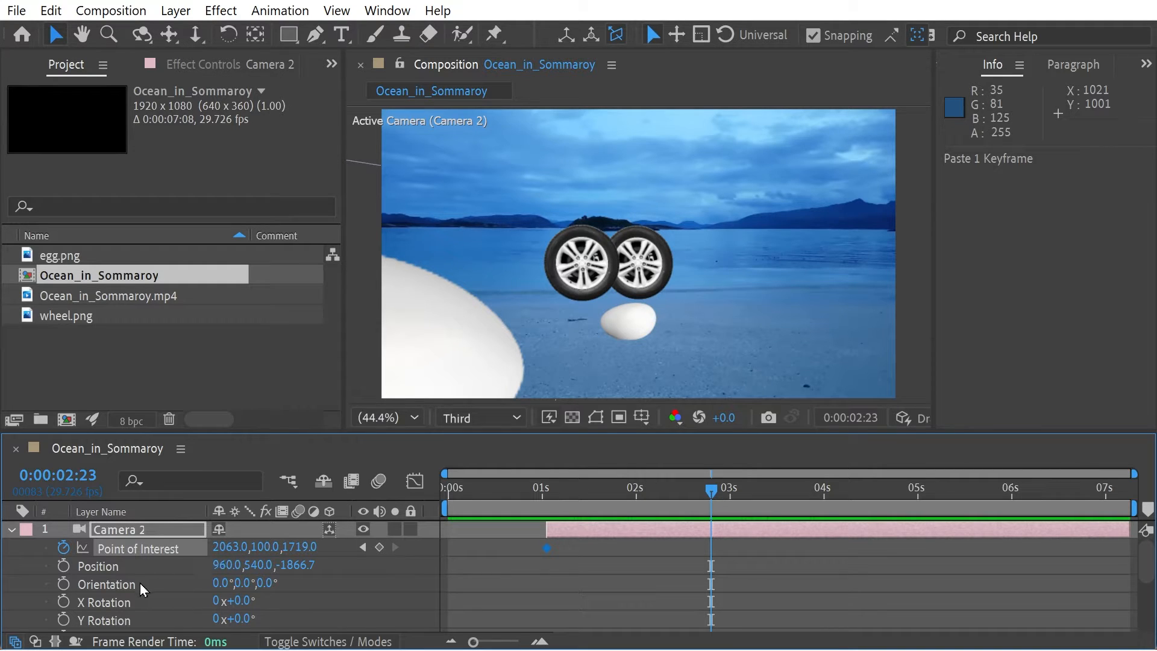
{"action": "left_click_drag", "start_coordinate": [712, 483], "coordinate": [551, 509]}
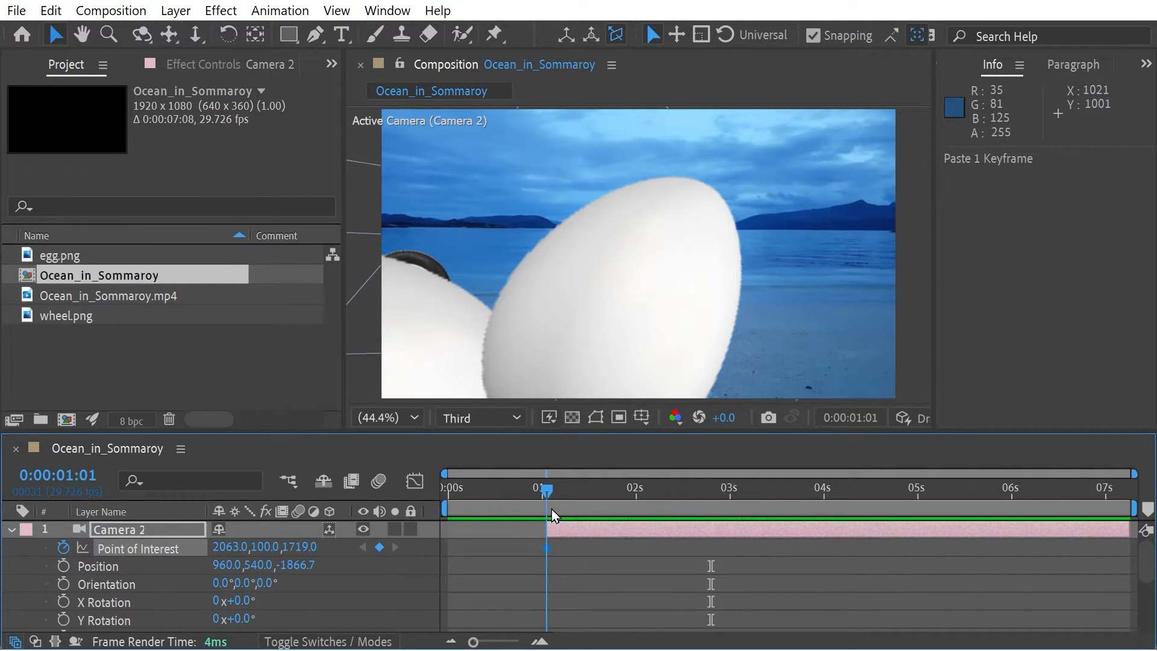
{"action": "left_click", "coordinate": [62, 565]}
{"action": "left_click", "coordinate": [63, 583]}
Step: Move the current time to 0:00:02:07 and switch the orbit, pan and dolly camera tools to their Camera POI variants
{"action": "left_click_drag", "start_coordinate": [563, 498], "coordinate": [656, 500]}
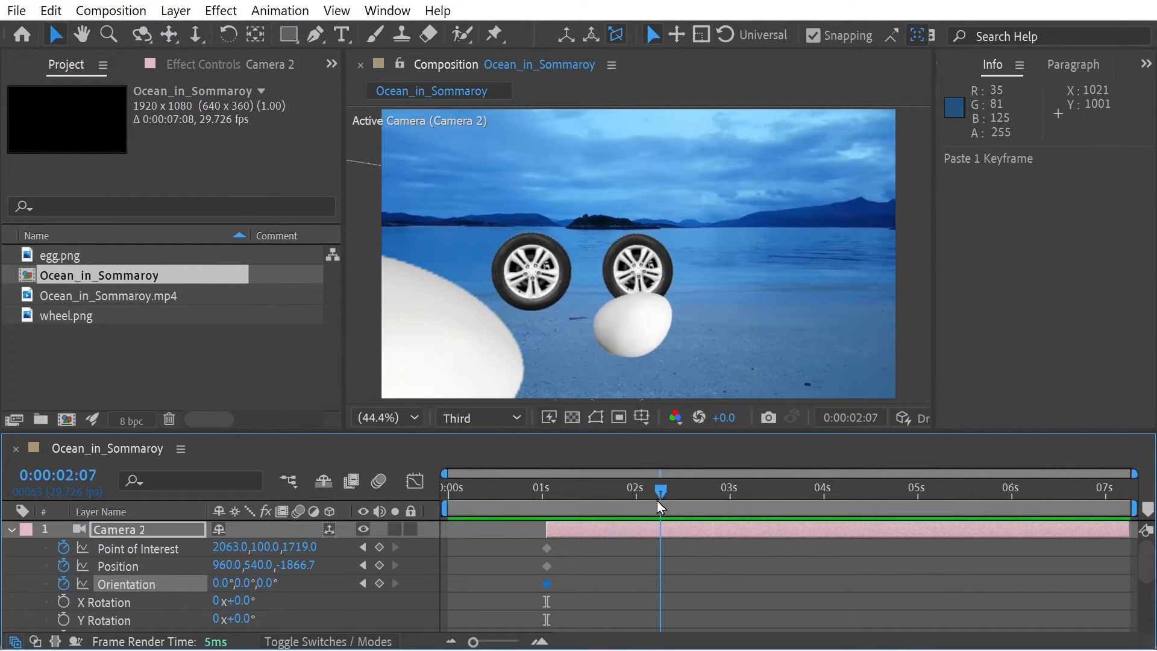
{"action": "left_click", "coordinate": [145, 35]}
{"action": "left_click", "coordinate": [244, 58]}
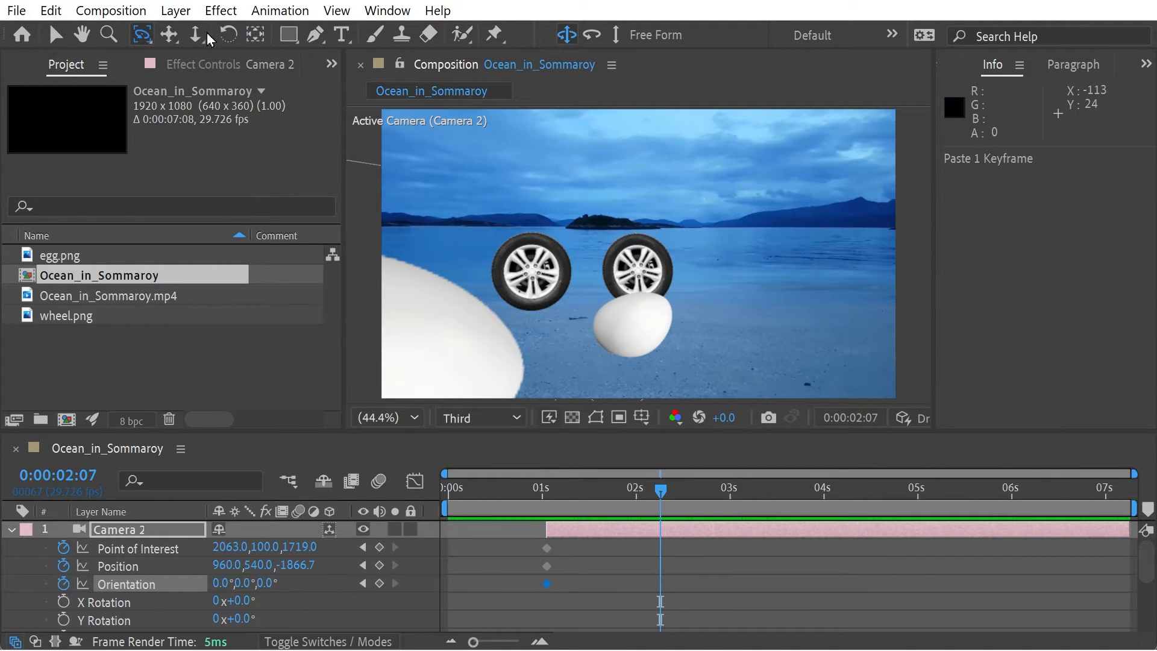
{"action": "left_click", "coordinate": [169, 35]}
{"action": "left_click", "coordinate": [283, 57]}
{"action": "left_click", "coordinate": [195, 35]}
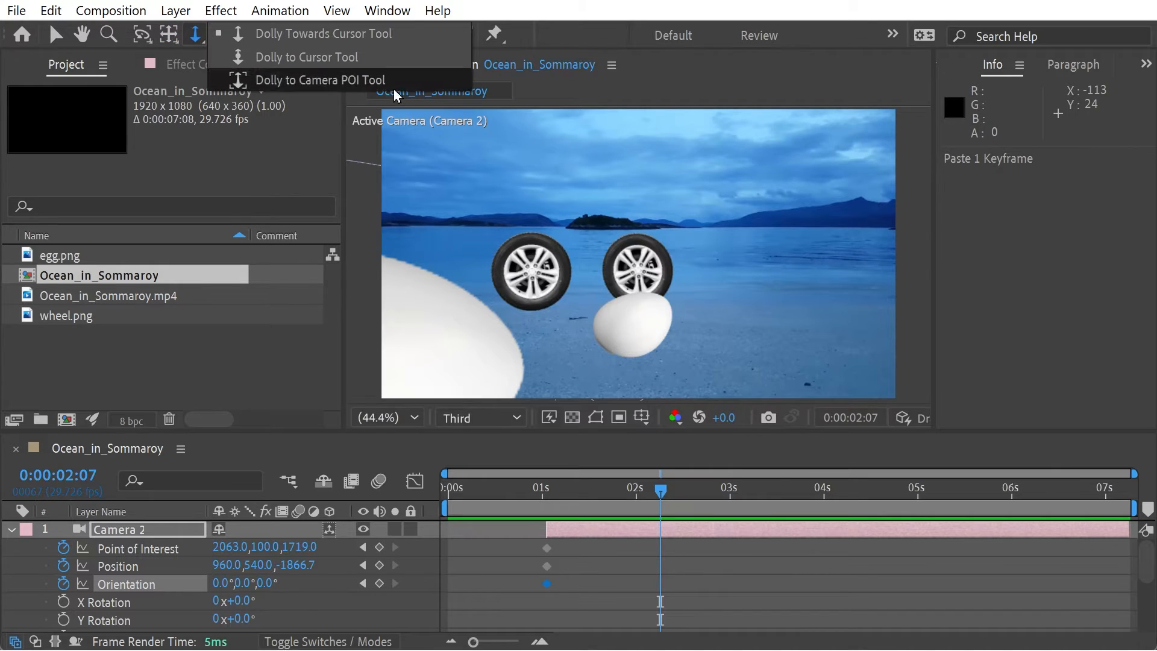
{"action": "left_click", "coordinate": [312, 81]}
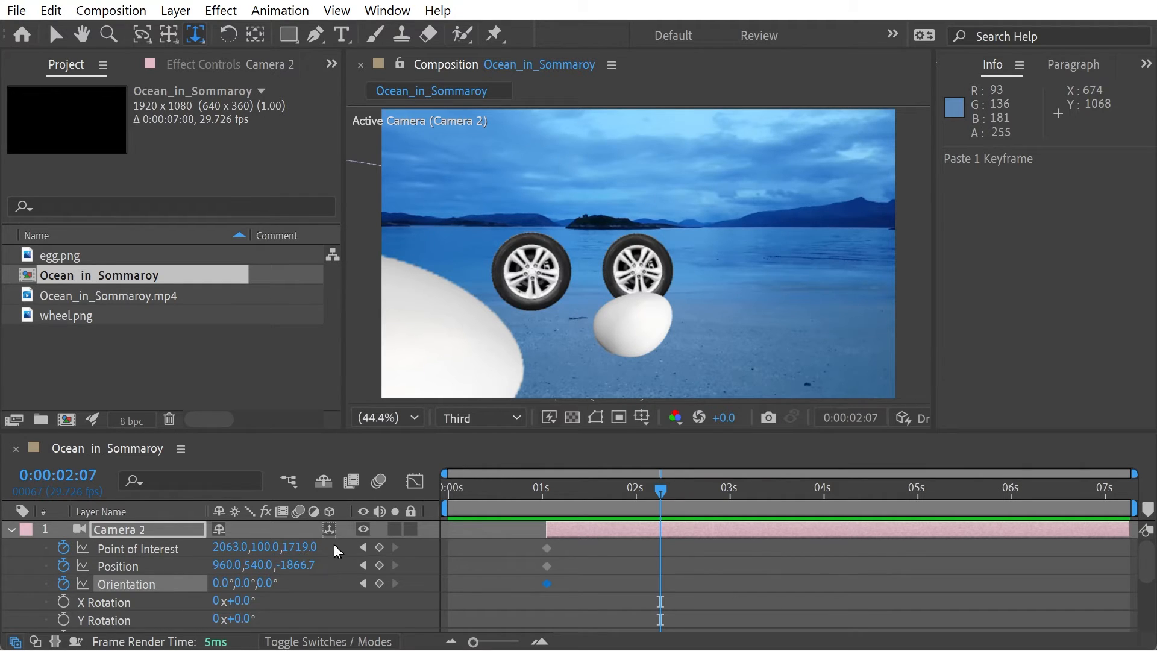
Step: Orbit and pan Camera 2 at 0:00:02:07 to a raised position of about 1196, -1956, -1408
{"action": "left_click", "coordinate": [140, 570], "text": "shift"}
{"action": "left_click", "coordinate": [140, 570]}
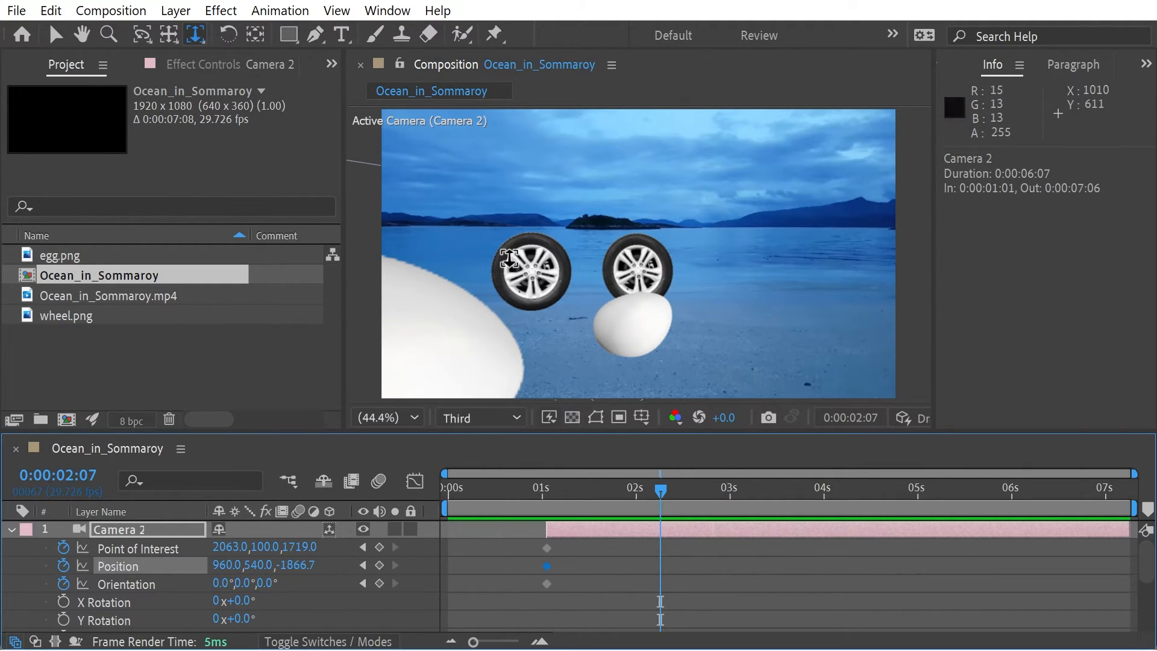
{"action": "left_click", "coordinate": [141, 35]}
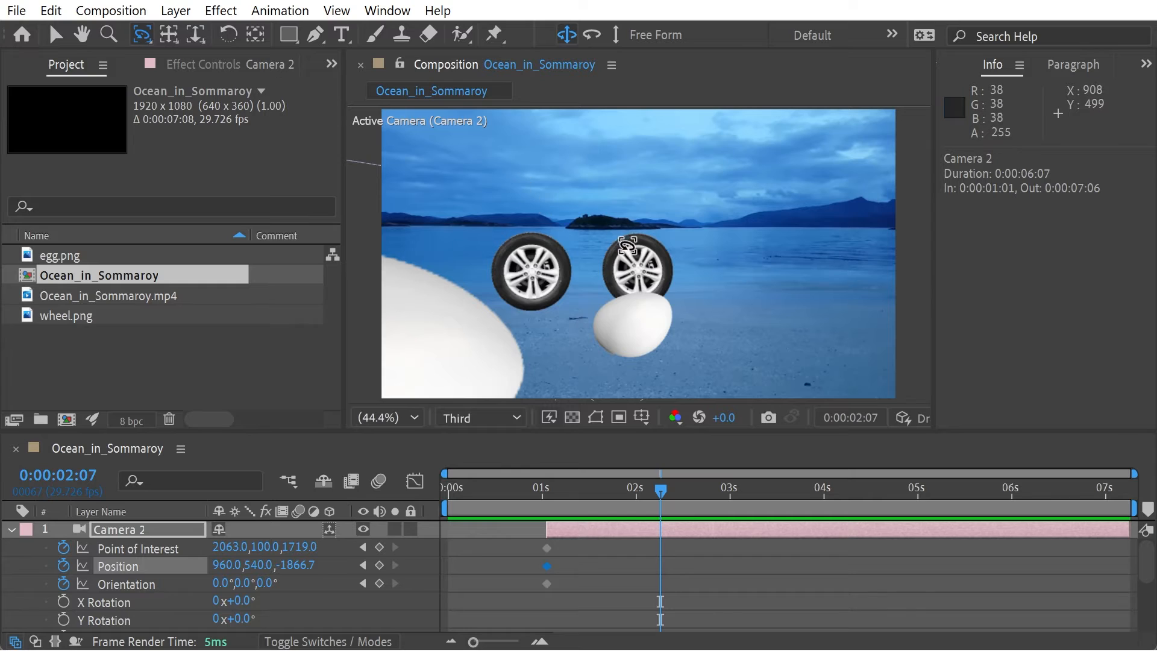
{"action": "left_click_drag", "start_coordinate": [627, 258], "coordinate": [625, 305]}
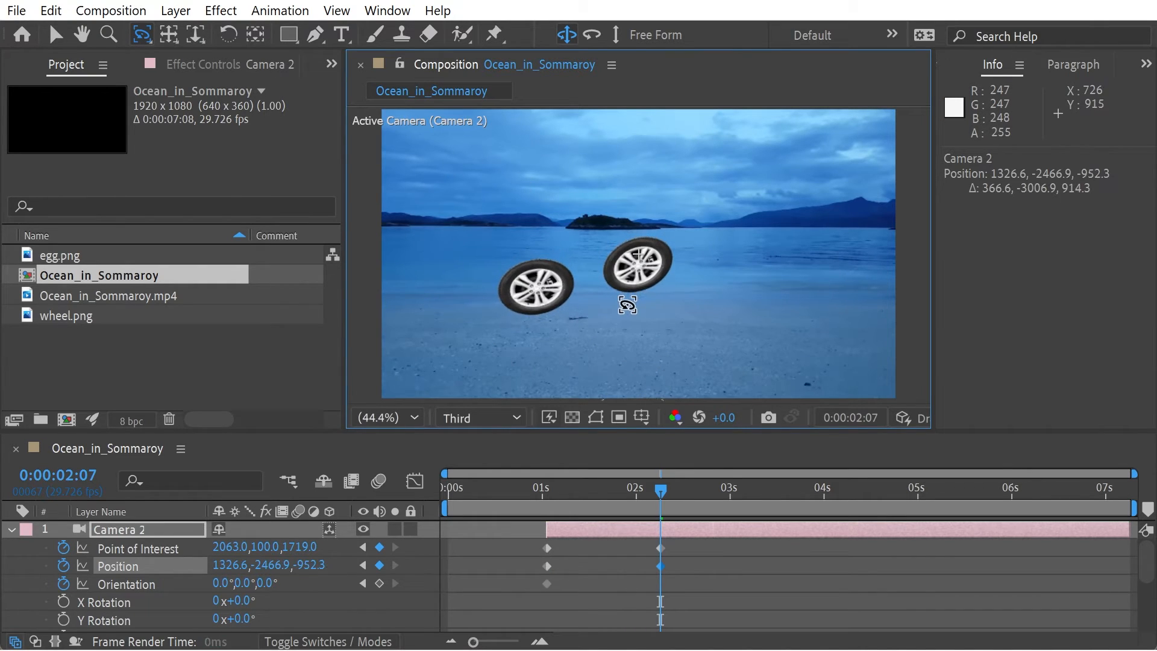
{"action": "left_click", "coordinate": [169, 34]}
{"action": "left_click_drag", "start_coordinate": [625, 254], "coordinate": [692, 228]}
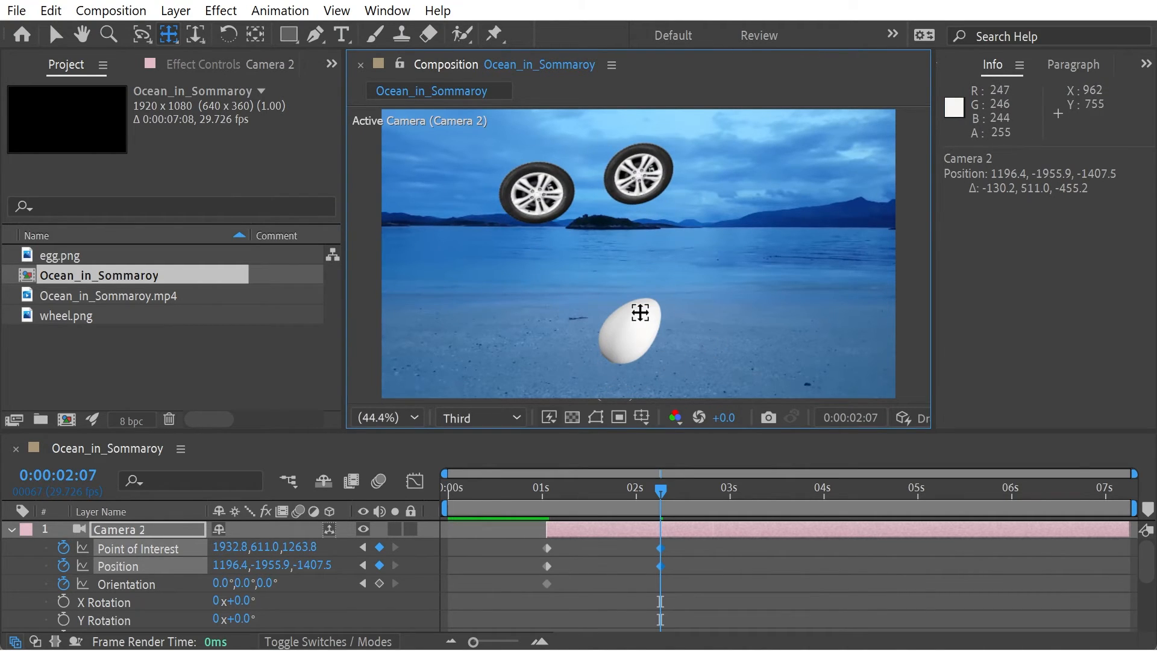
Step: Trim the end of the Camera 2 layer to 0:00:03:21 and play the composition from the start
{"action": "left_click_drag", "start_coordinate": [659, 494], "coordinate": [794, 509]}
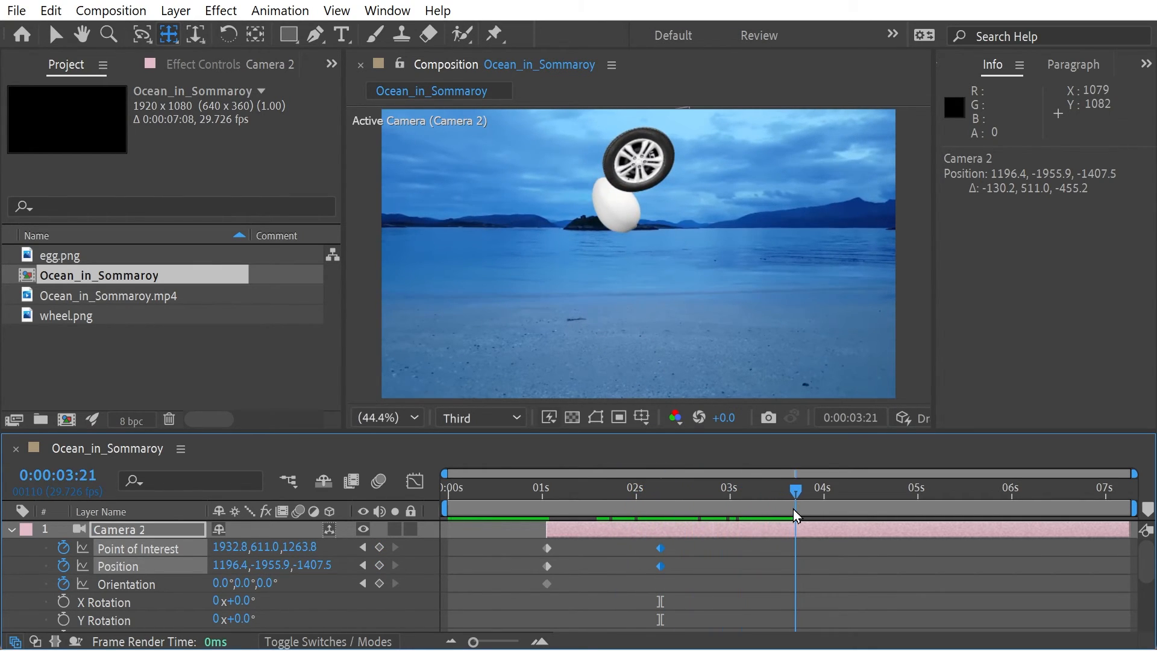
{"action": "left_click_drag", "start_coordinate": [1126, 536], "coordinate": [796, 522]}
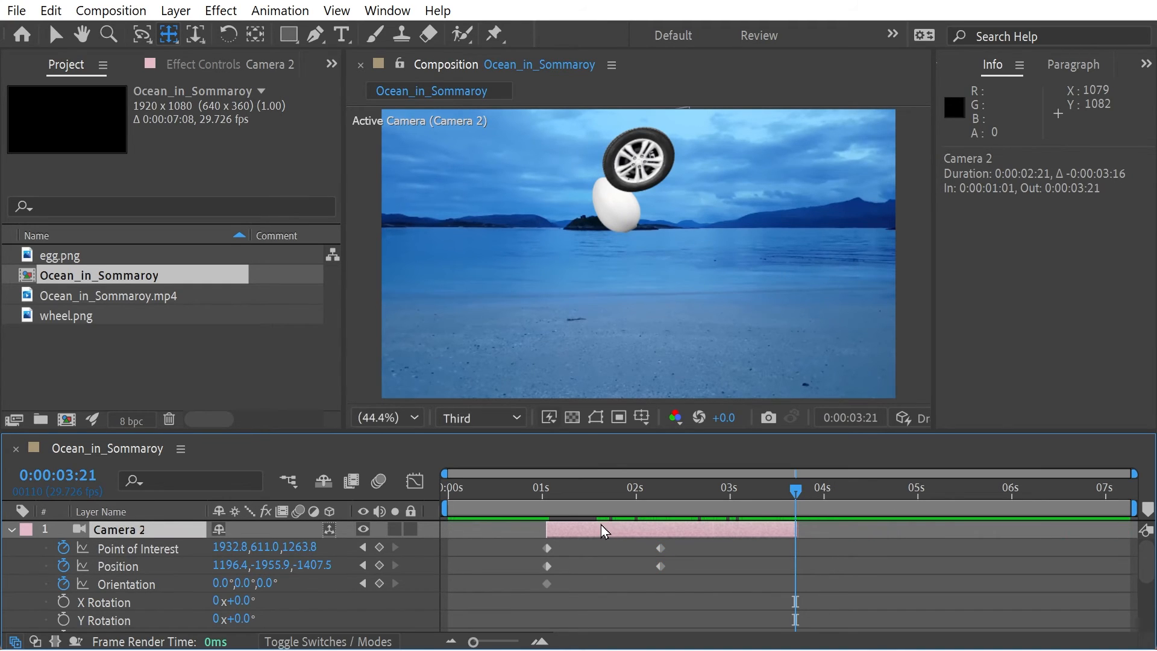
{"action": "left_click", "coordinate": [12, 529]}
{"action": "left_click_drag", "start_coordinate": [613, 488], "coordinate": [362, 477]}
{"action": "key", "text": "space"}
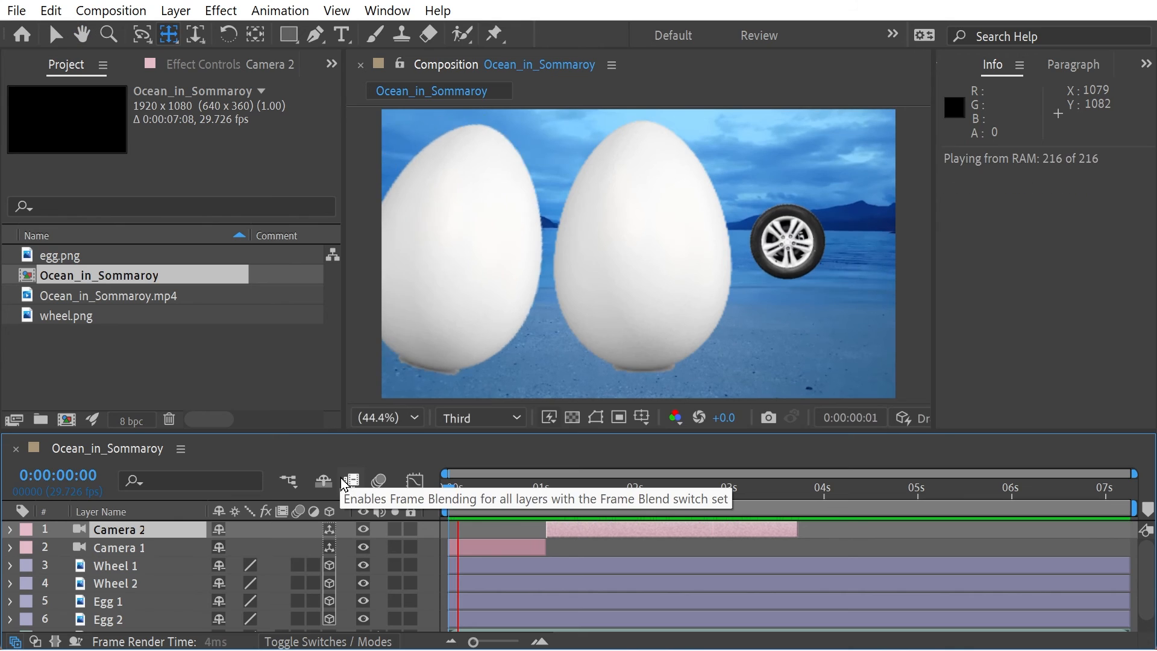